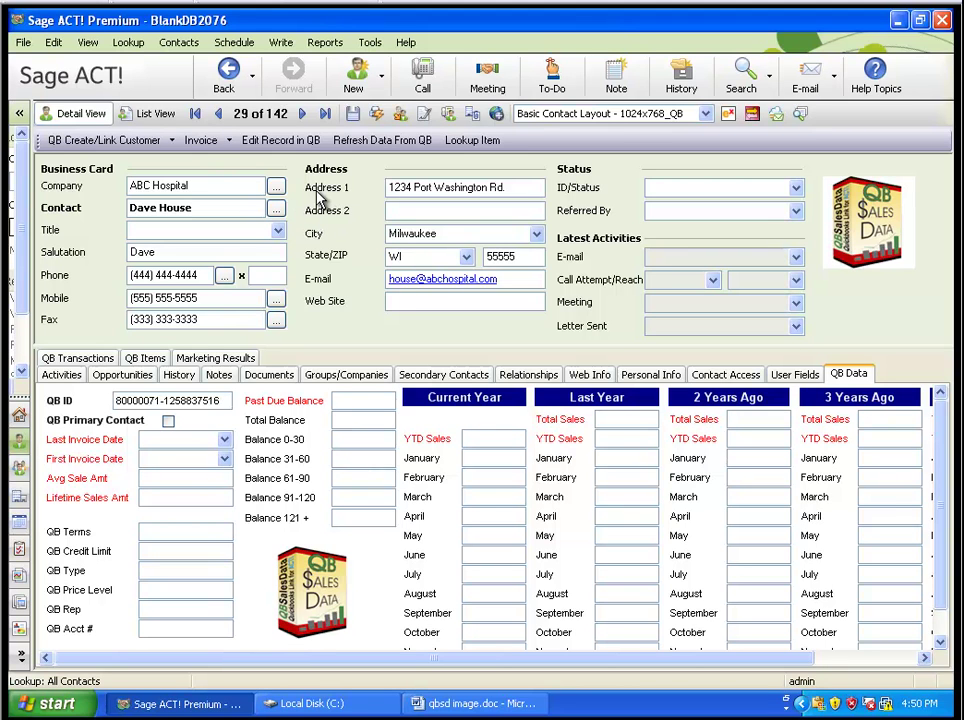
# Step: Review the QuickBooks-to-Act field mapping in the QBSalesData import tool, and close the tool
pyautogui.click(370, 44)
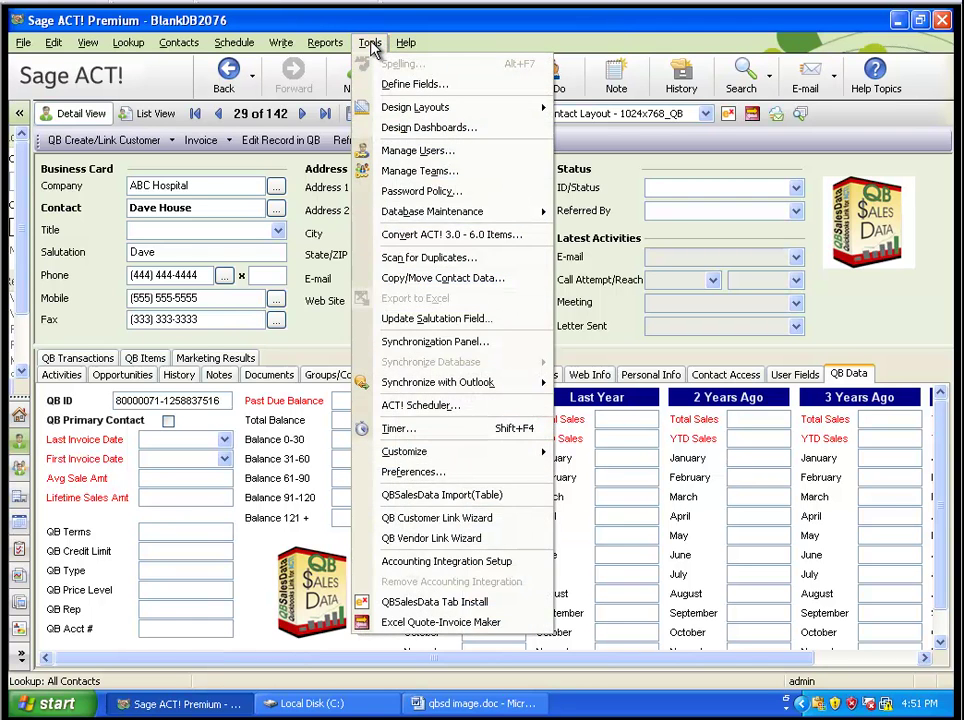
pyautogui.click(471, 496)
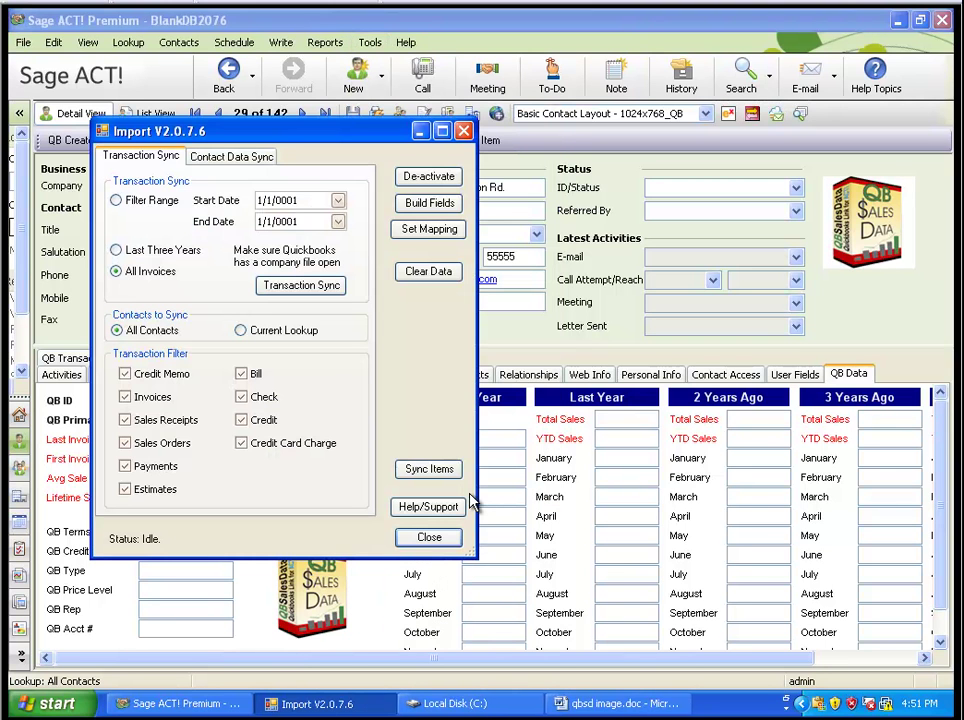
pyautogui.click(420, 232)
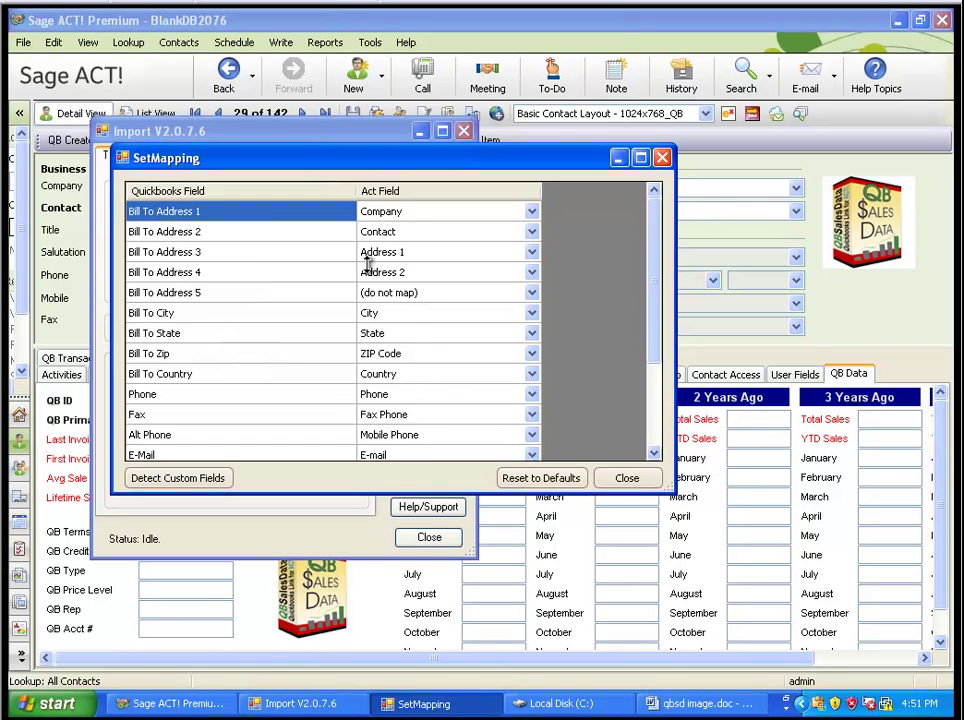
pyautogui.scroll(-2, 656, 365)
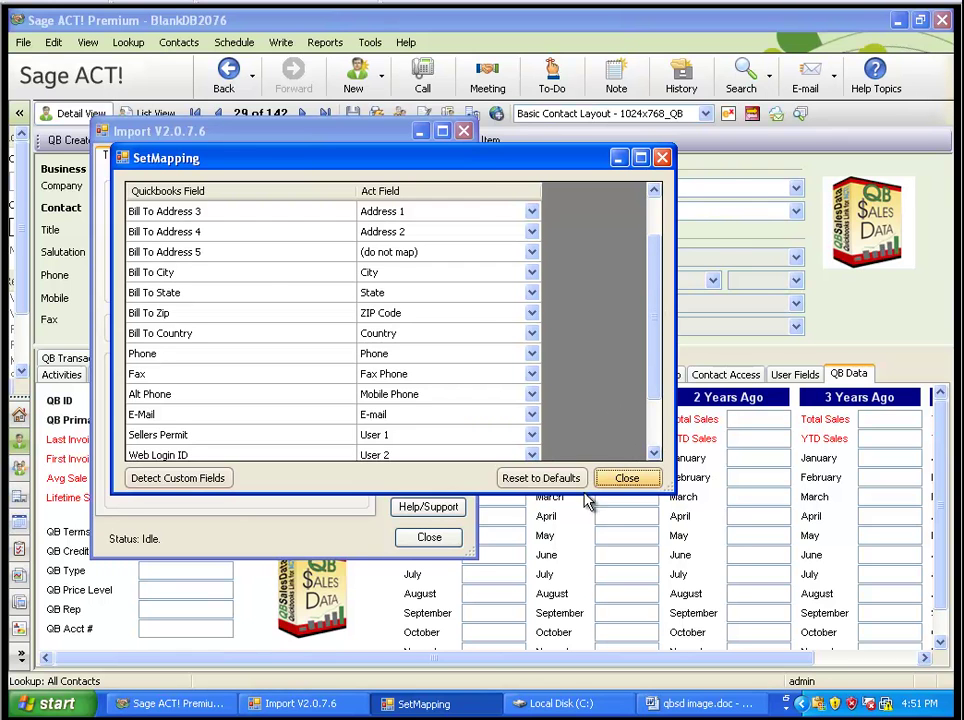
pyautogui.press('Return')
pyautogui.click(452, 539)
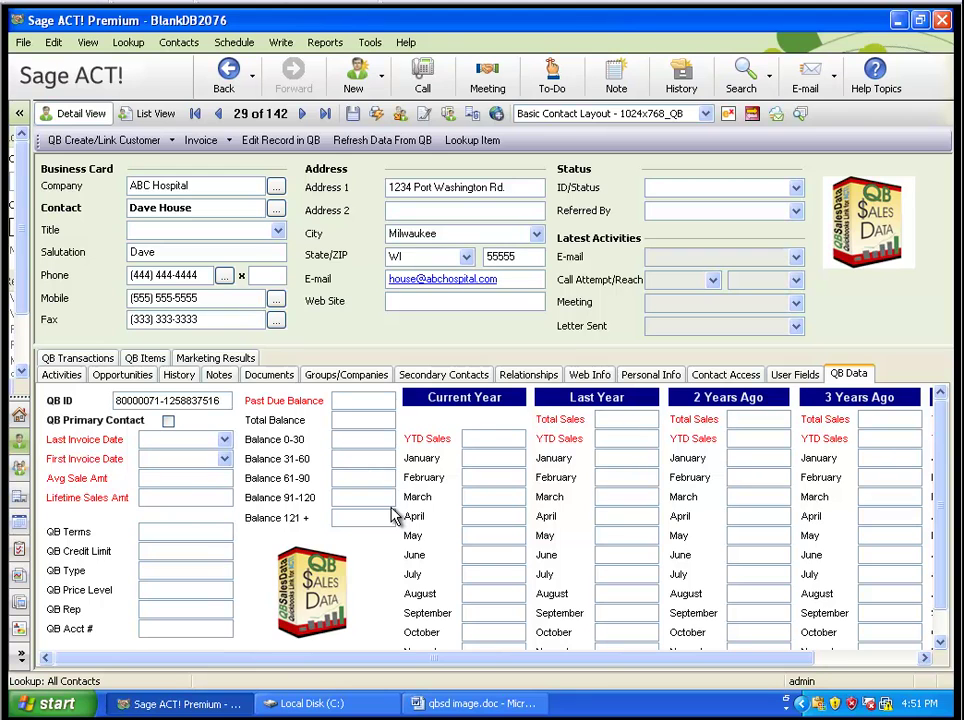
# Step: Mark the ABC Hospital contact as a QB Primary Contact and save the record
pyautogui.click(168, 422)
pyautogui.click(353, 113)
# Step: Look up all contacts whose QB_InternalID field has the condition Contains Data
pyautogui.rightClick(206, 400)
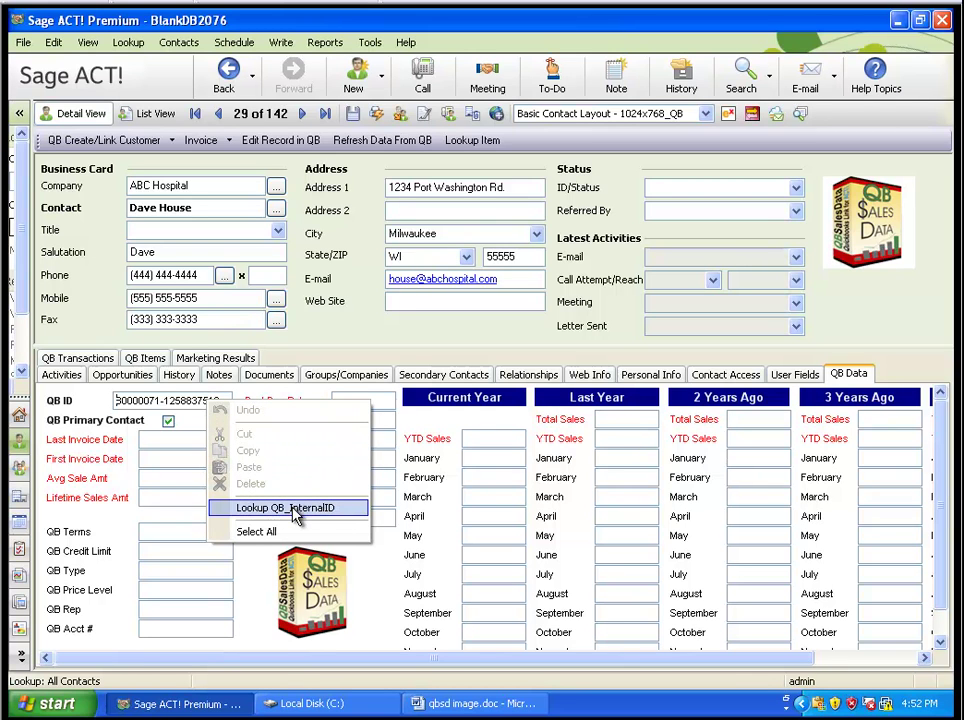
pyautogui.click(343, 513)
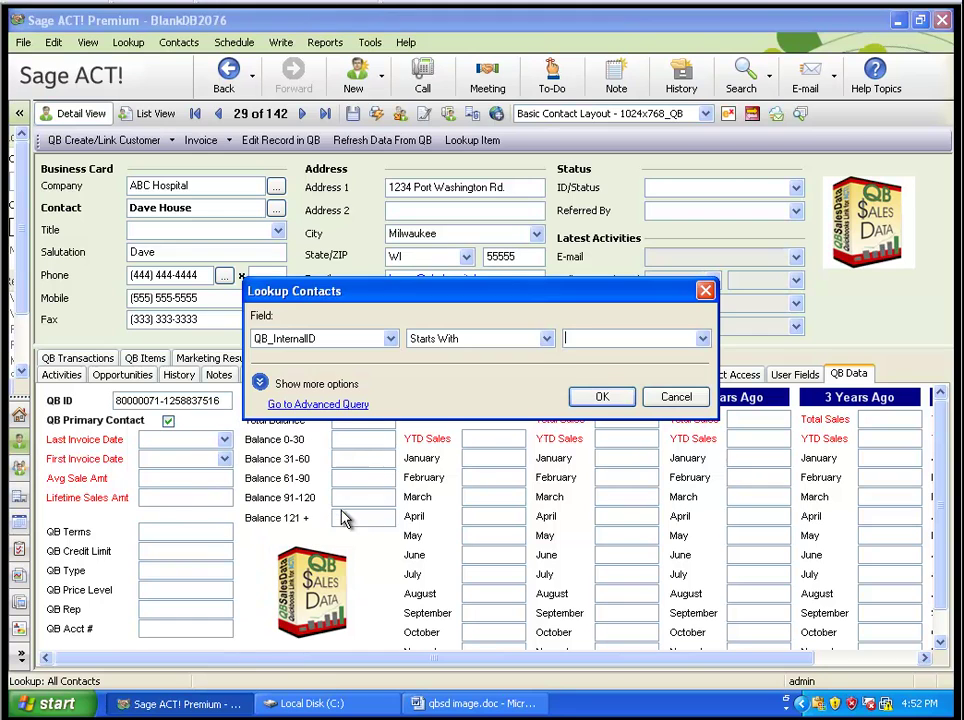
pyautogui.click(538, 342)
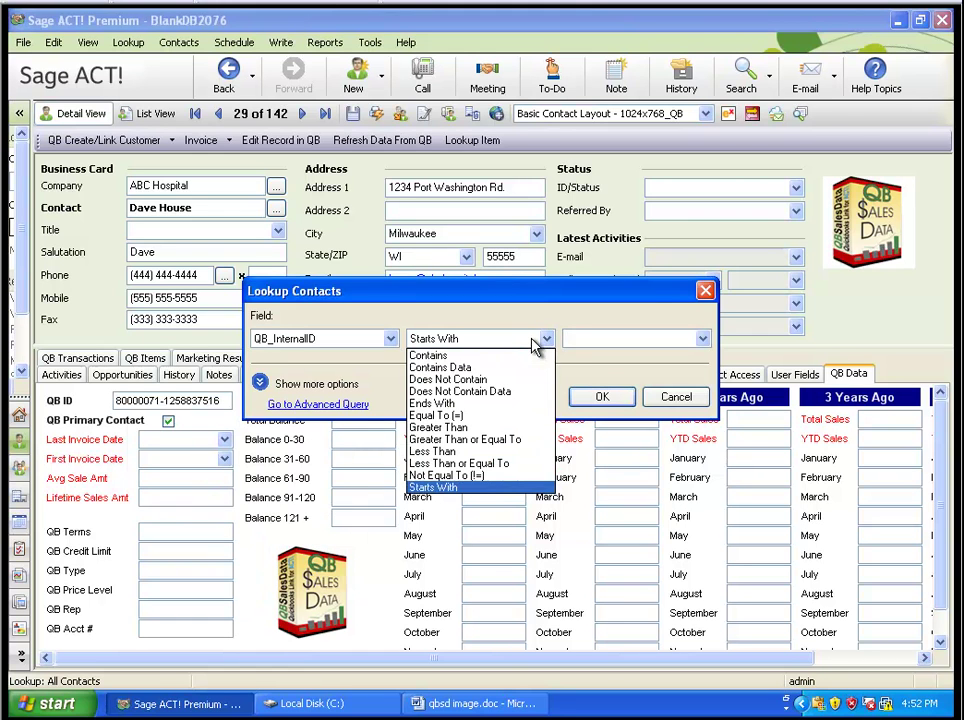
pyautogui.click(529, 369)
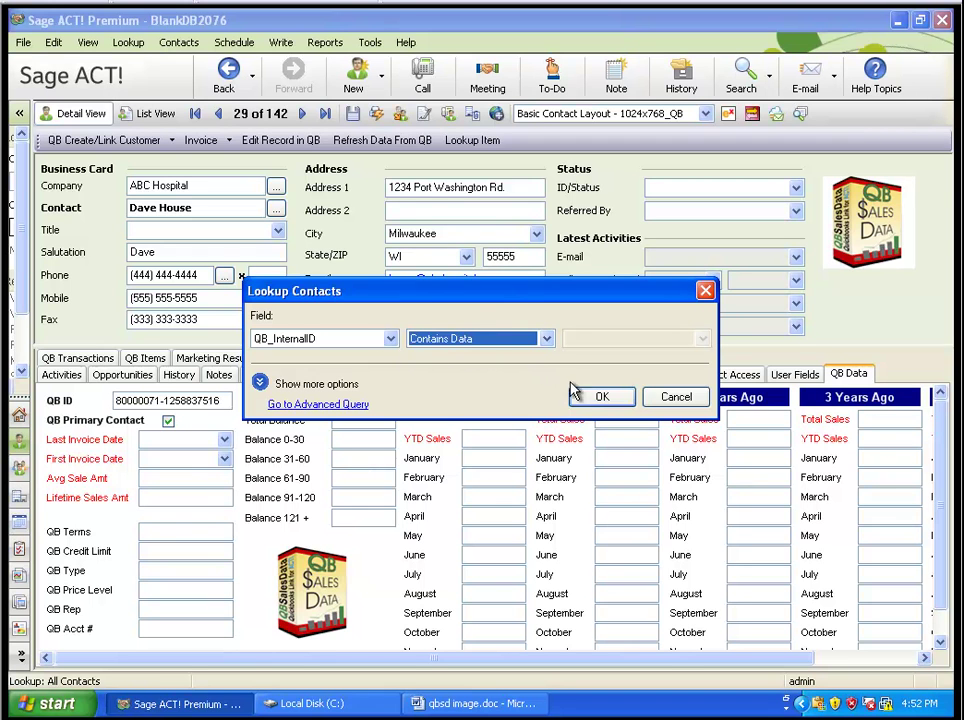
pyautogui.click(598, 396)
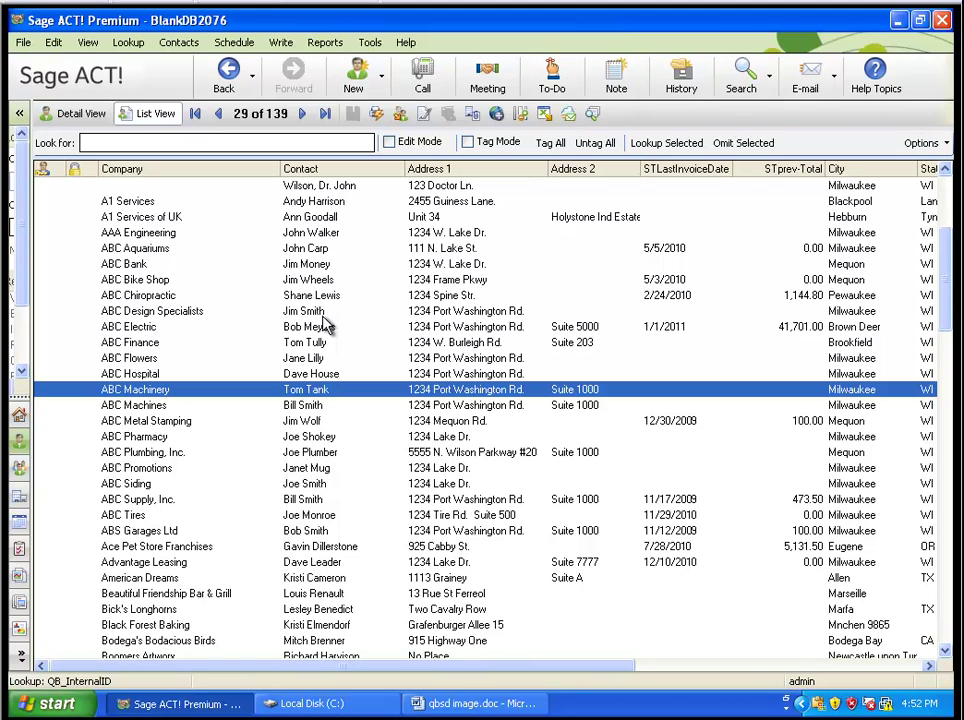
# Step: Replace the QB_PrimaryContact field with a checked value for all records in the current lookup
pyautogui.click(54, 43)
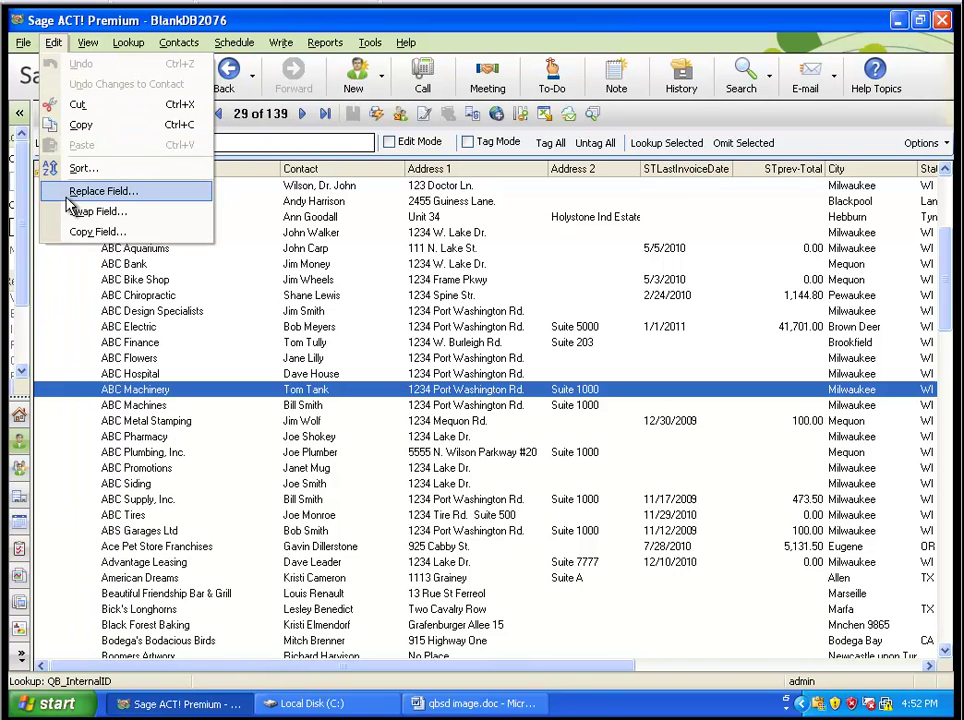
pyautogui.click(67, 196)
pyautogui.click(467, 355)
pyautogui.moveTo(468, 378); pyautogui.dragTo(472, 410)
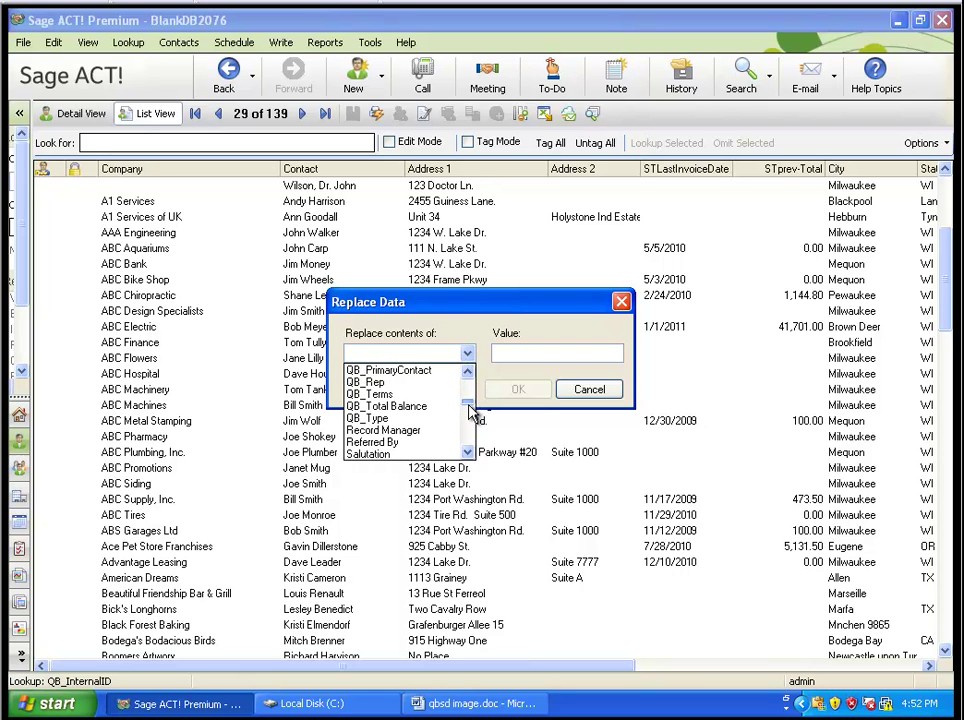
pyautogui.click(418, 372)
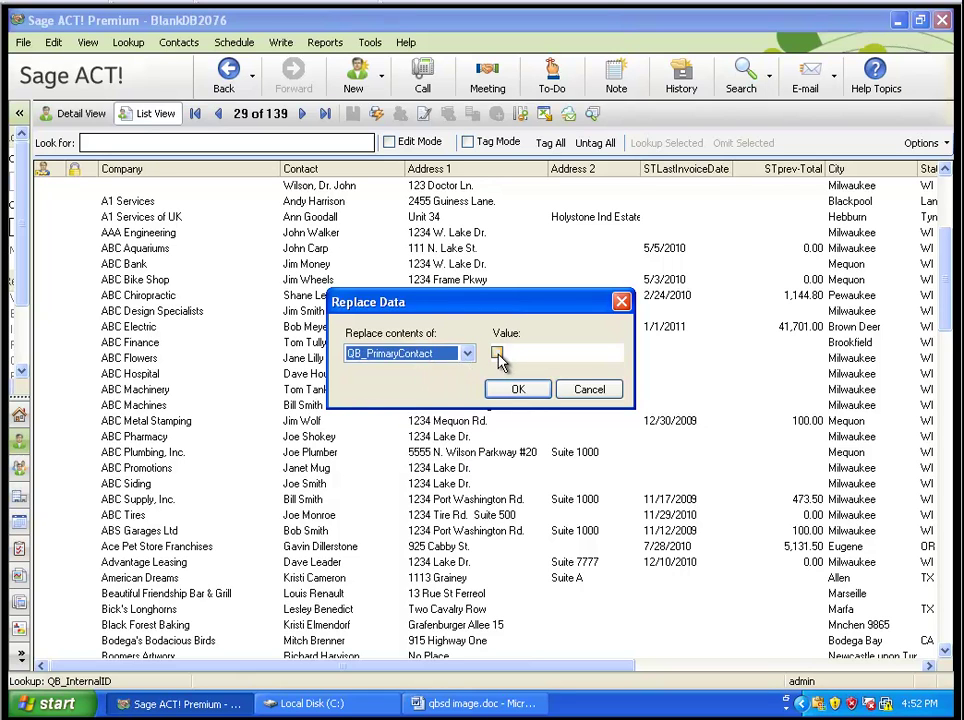
pyautogui.click(497, 353)
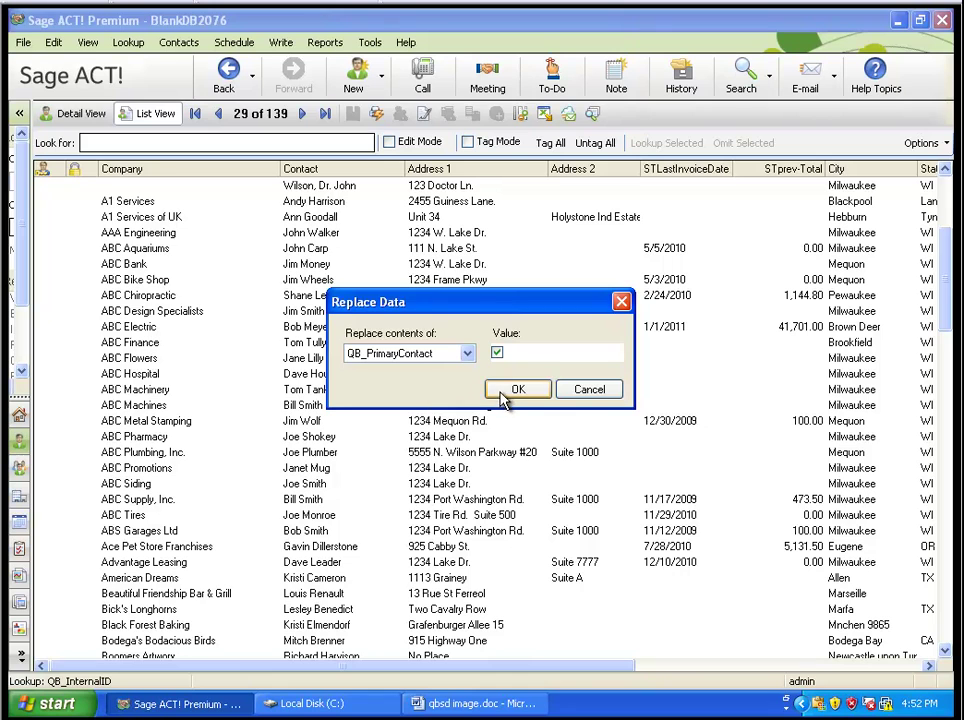
pyautogui.click(513, 390)
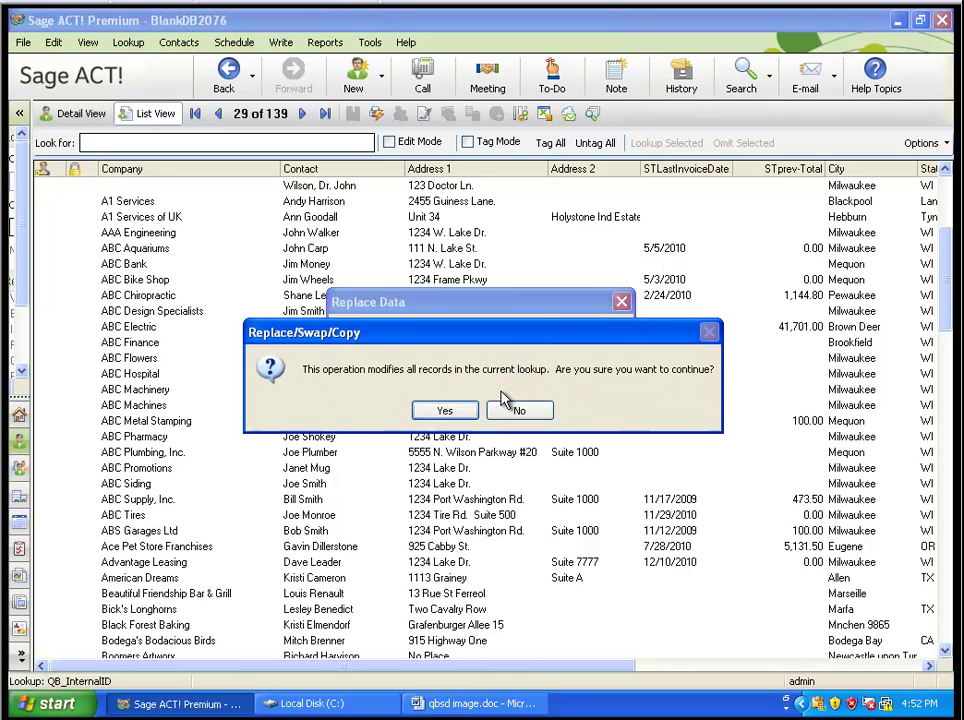
pyautogui.click(444, 411)
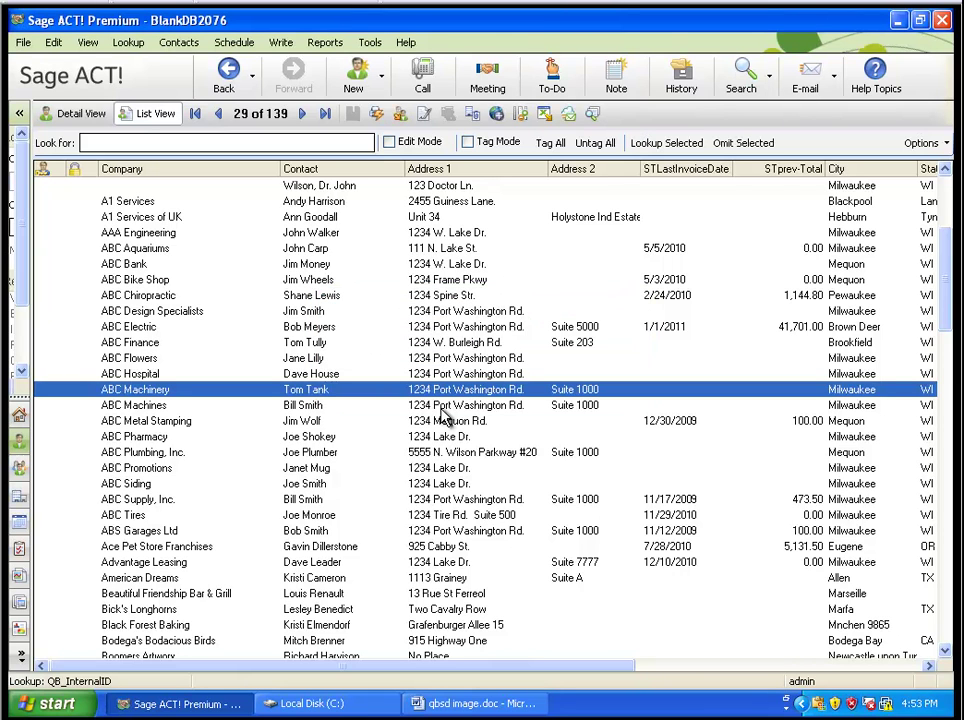
# Step: Open the ABC Chiropractic contact record and replace the last seven digits of its phone number
pyautogui.click(231, 300)
pyautogui.doubleClick(229, 303)
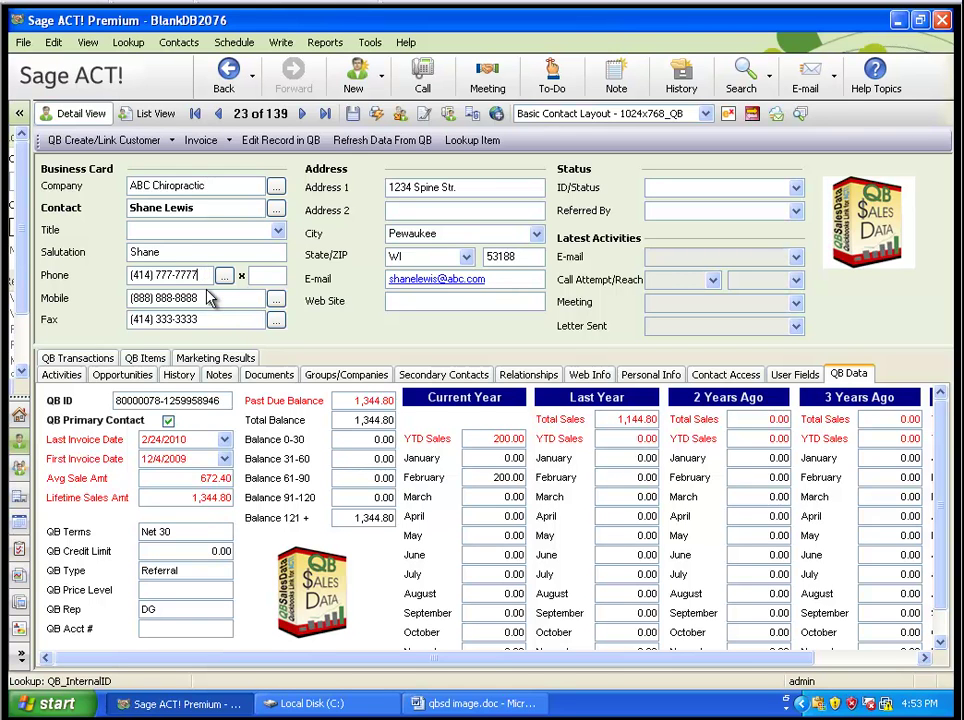
pyautogui.press('BackSpace')
pyautogui.press('BackSpace')
pyautogui.press('BackSpace')
pyautogui.press('BackSpace')
pyautogui.press('BackSpace')
pyautogui.press('BackSpace')
pyautogui.press('BackSpace')
pyautogui.press('BackSpace')
pyautogui.press('BackSpace')
pyautogui.press('BackSpace')
pyautogui.write('444-4444')
# Step: Enter the suite number as the second address line of the ABC Chiropractic contact
pyautogui.click(473, 211)
pyautogui.write('Suite 2')
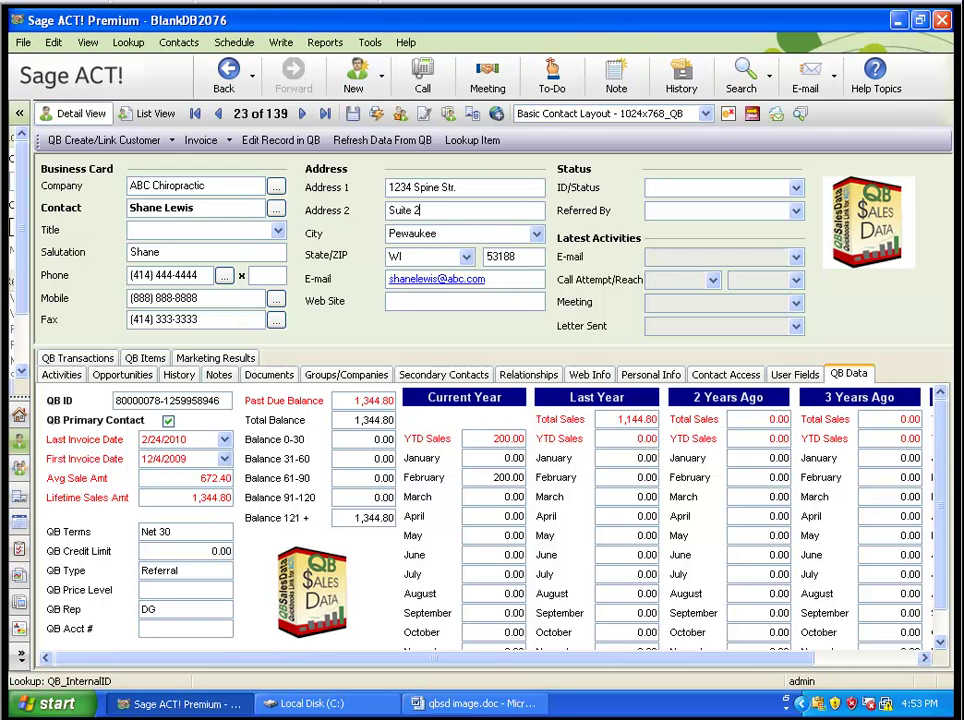
pyautogui.write('10')
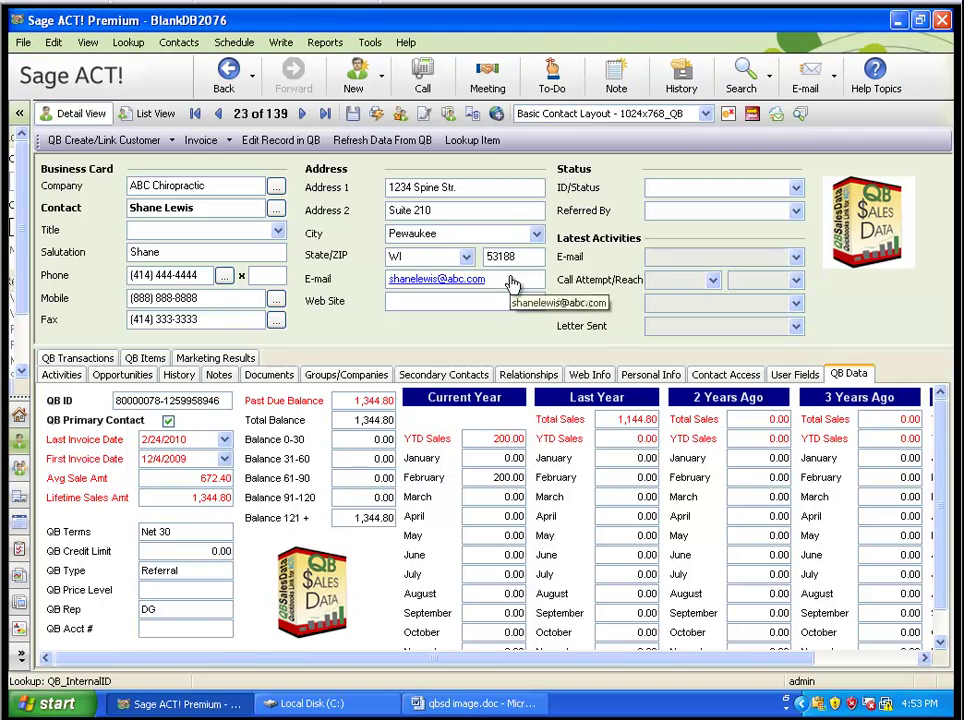
# Step: Edit the contact's e-mail so its domain also includes the business type after the abc part, and save the record
pyautogui.rightClick(514, 282)
pyautogui.click(556, 375)
pyautogui.press('End')
pyautogui.press('Left')
pyautogui.press('Left')
pyautogui.press('Left')
pyautogui.press('Left')
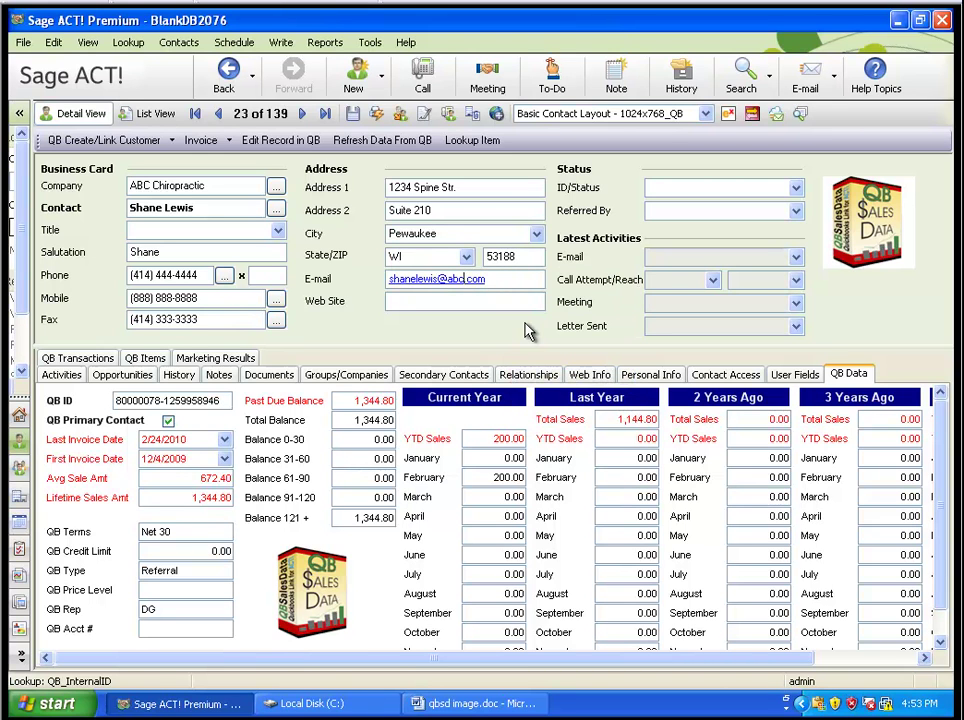
pyautogui.write('chiropractic')
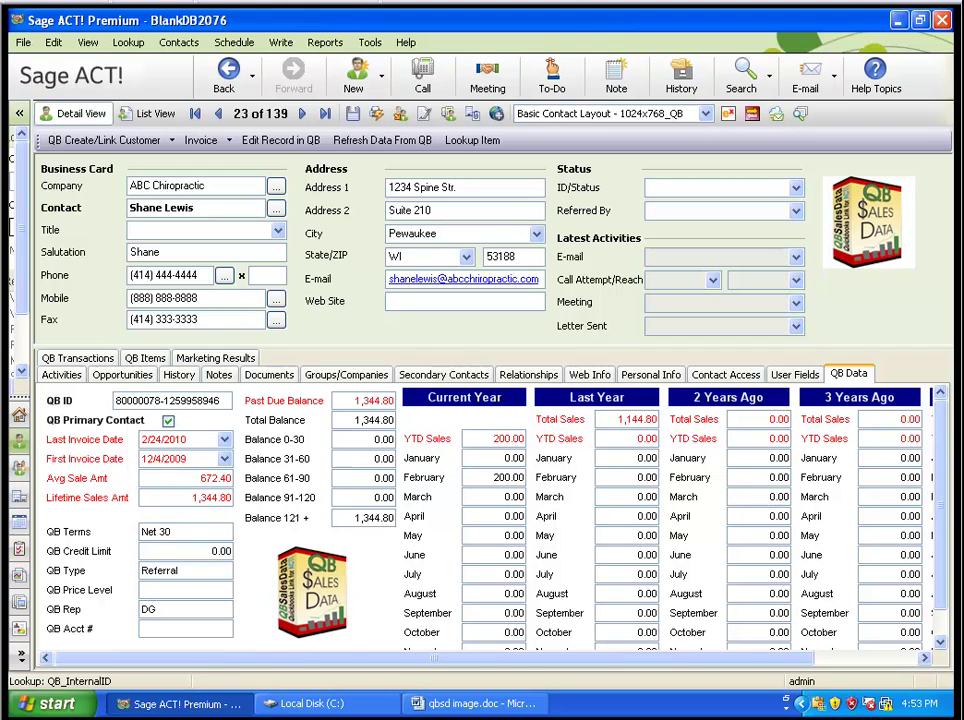
pyautogui.click(354, 115)
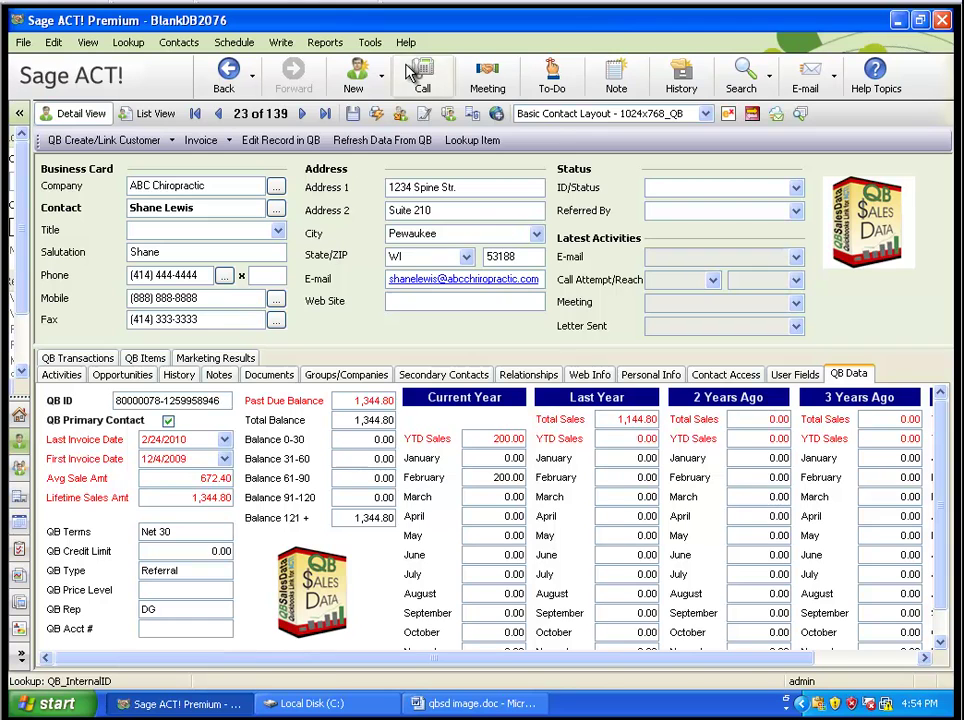
# Step: Run the QBSalesData contact data sync from Act to Quickbooks for All Contacts, including contact/email fields, and close the import tool
pyautogui.click(370, 44)
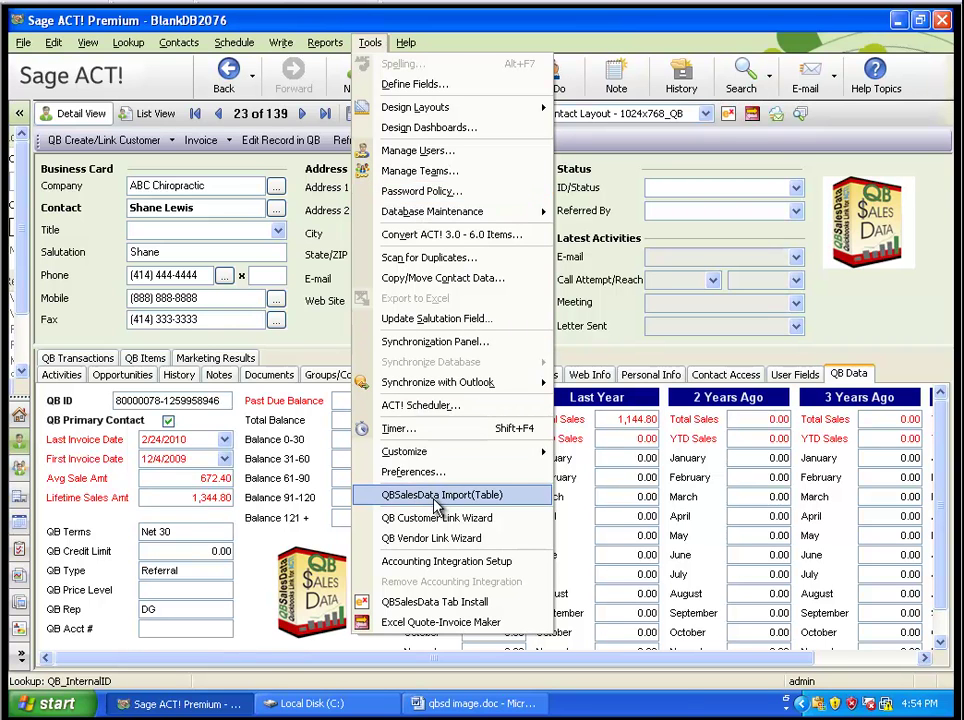
pyautogui.click(436, 496)
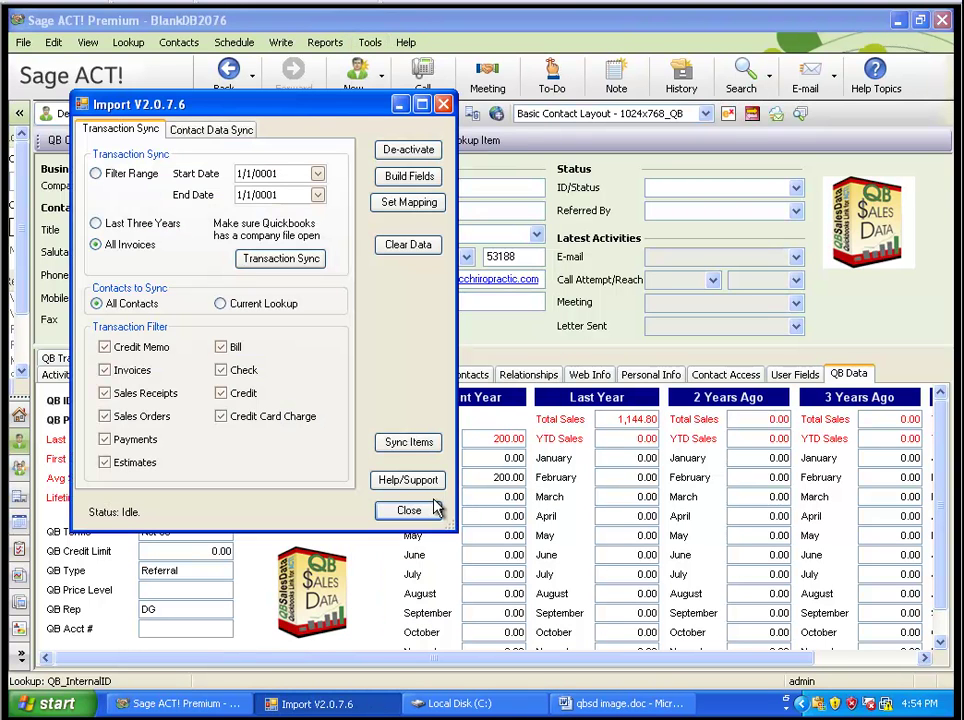
pyautogui.click(207, 133)
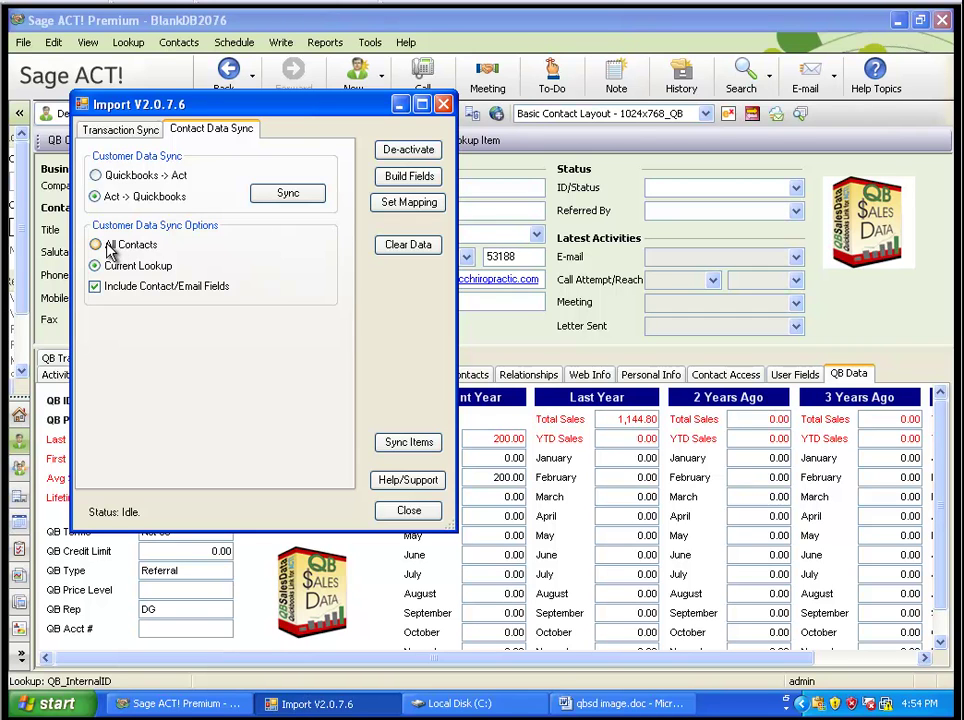
pyautogui.moveTo(183, 104); pyautogui.dragTo(418, 104)
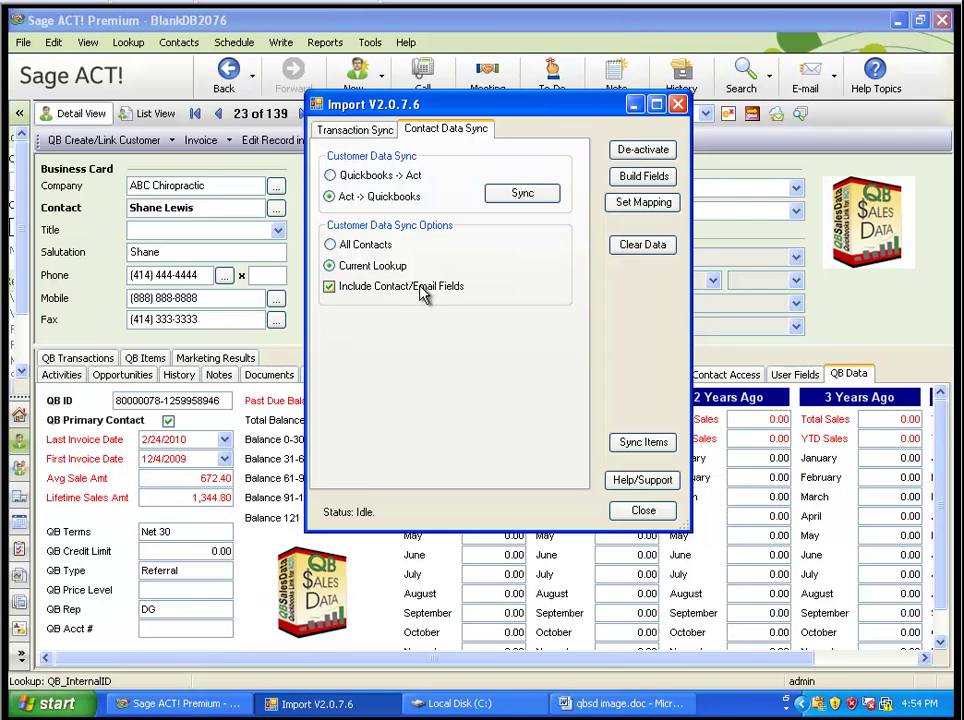
pyautogui.click(365, 250)
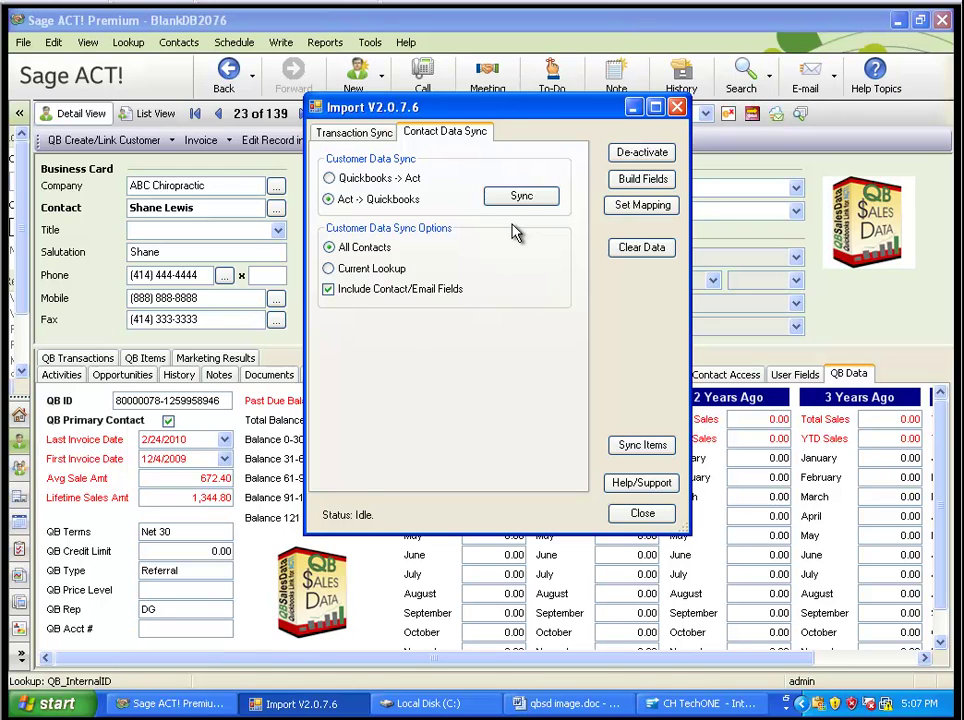
pyautogui.click(518, 199)
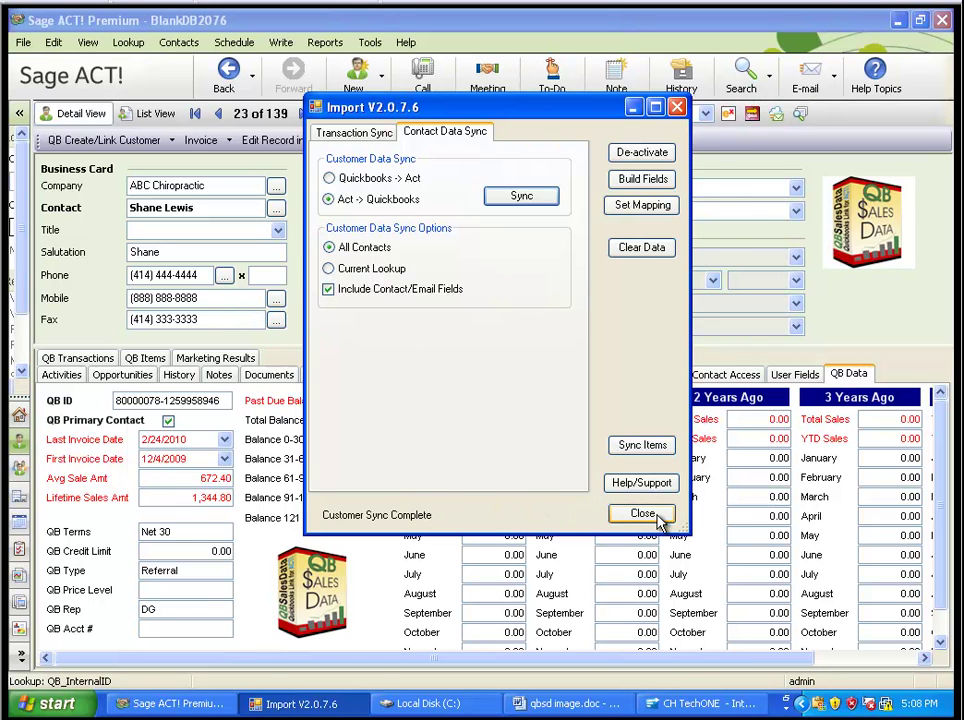
pyautogui.click(642, 513)
# Step: Open the ABC Chiropractic customer record in QuickBooks for editing, check its phone and Bill To suite line, and close it
pyautogui.click(425, 300)
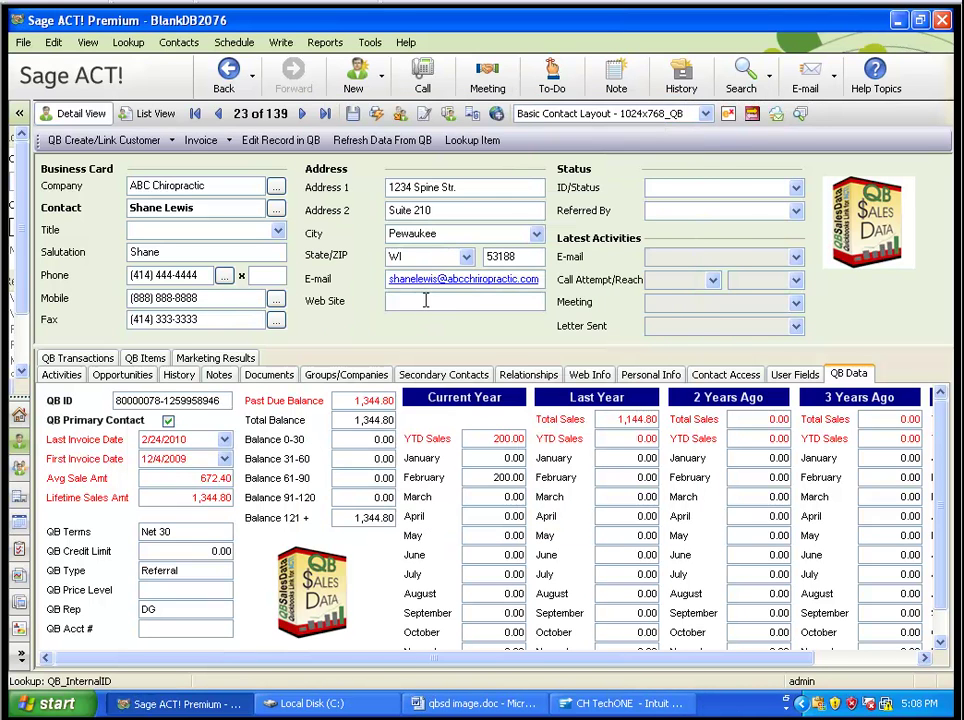
pyautogui.click(300, 145)
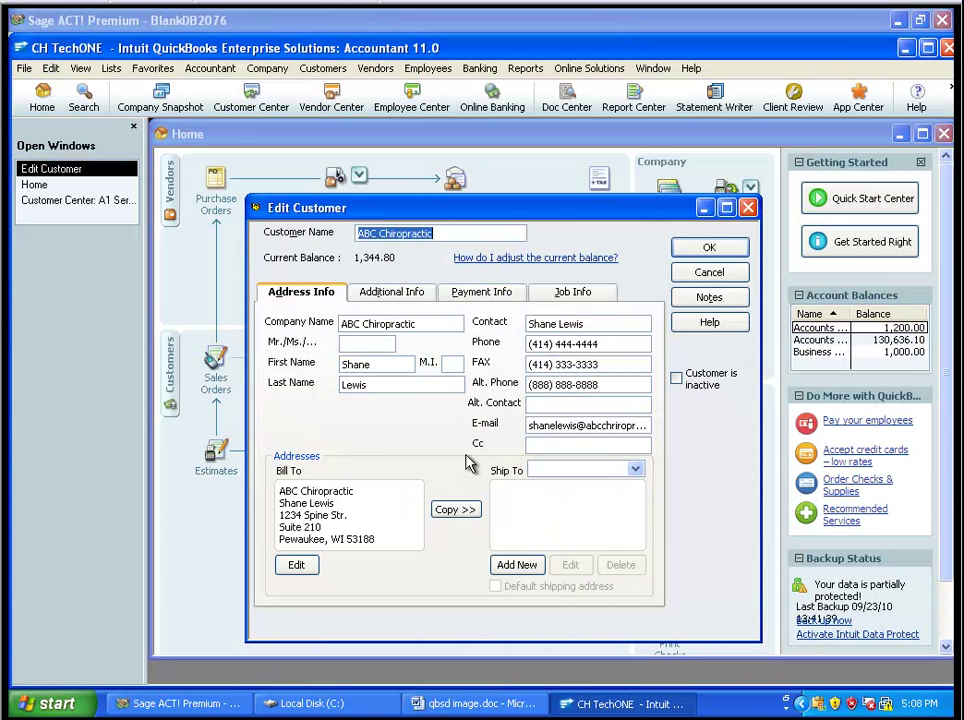
pyautogui.moveTo(607, 344); pyautogui.dragTo(509, 347)
pyautogui.press('Home')
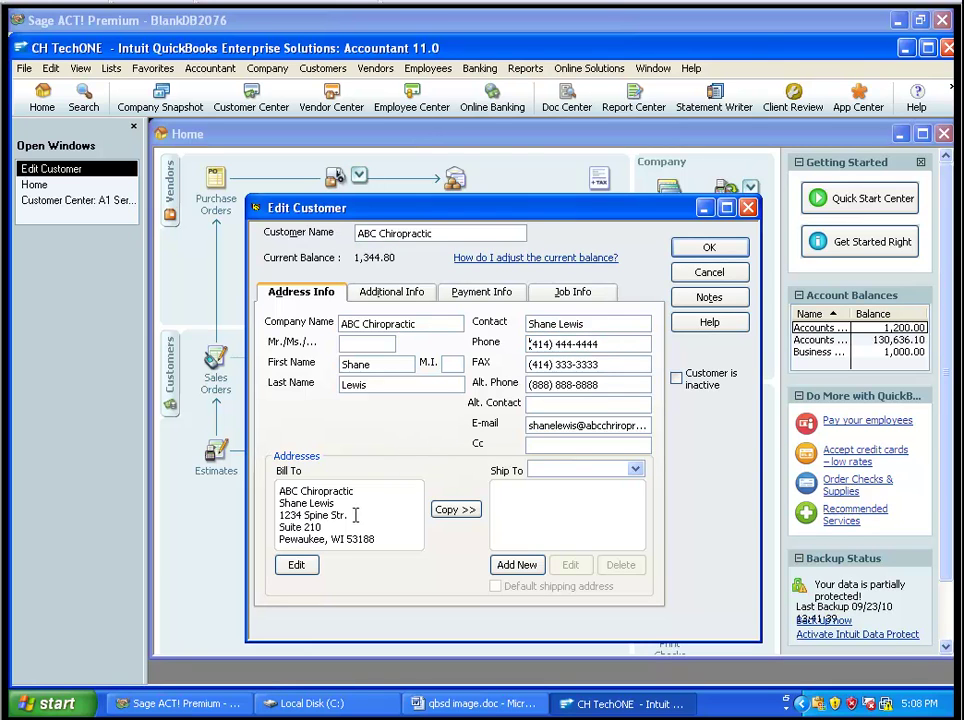
pyautogui.moveTo(322, 527); pyautogui.dragTo(279, 527)
pyautogui.hotkey('ctrl', 'Home')
pyautogui.click(702, 247)
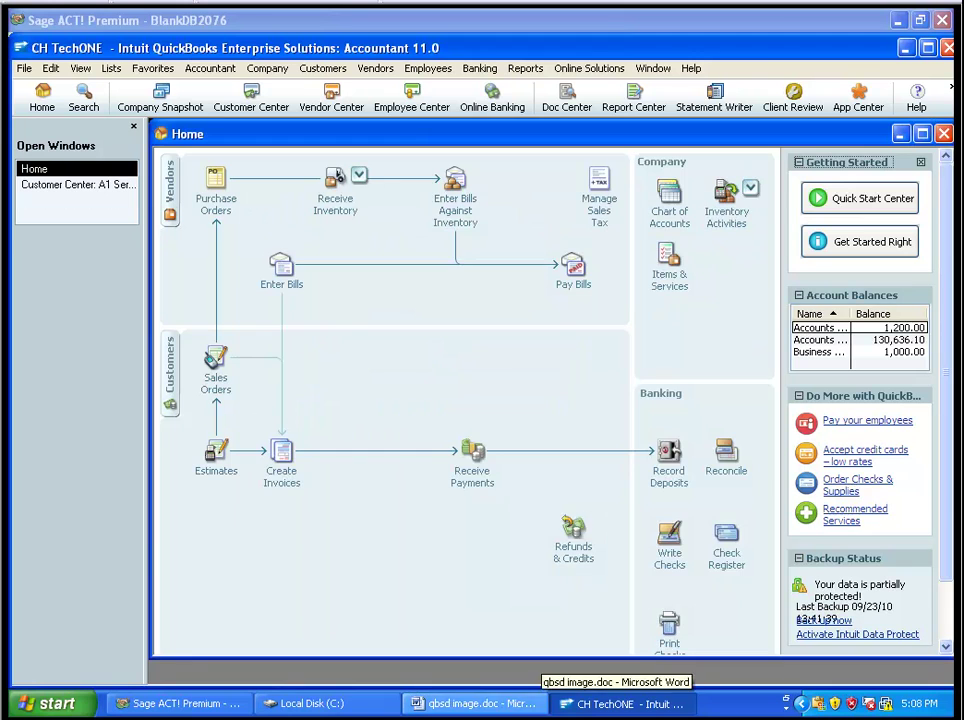
# Step: Switch back to Sage ACT! and open the contact data sync settings of the QBSalesData import tool
pyautogui.click(180, 703)
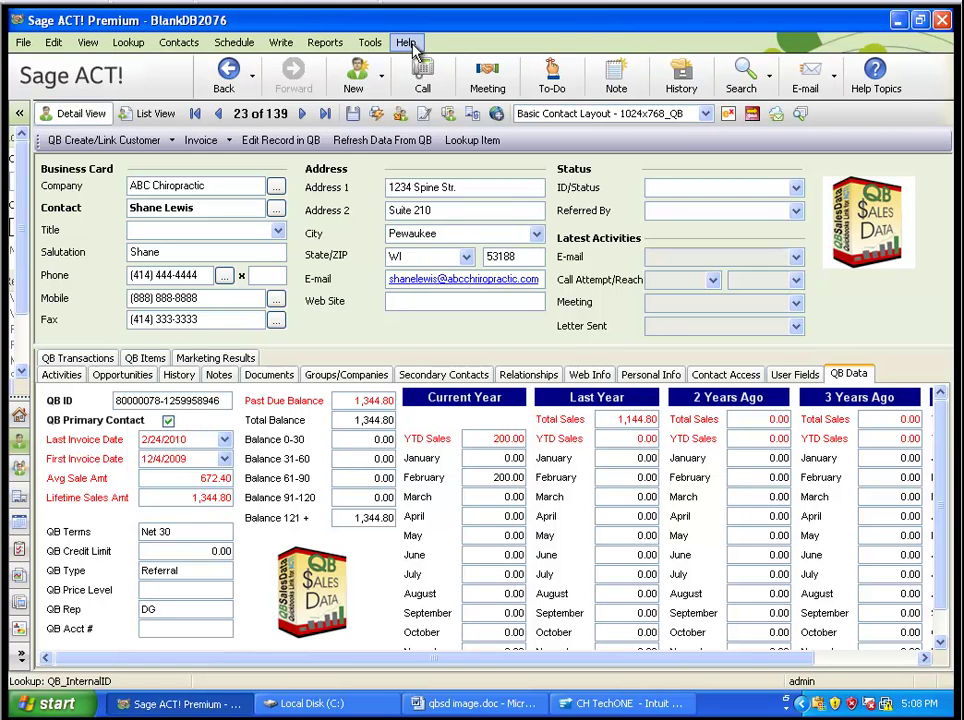
pyautogui.click(370, 44)
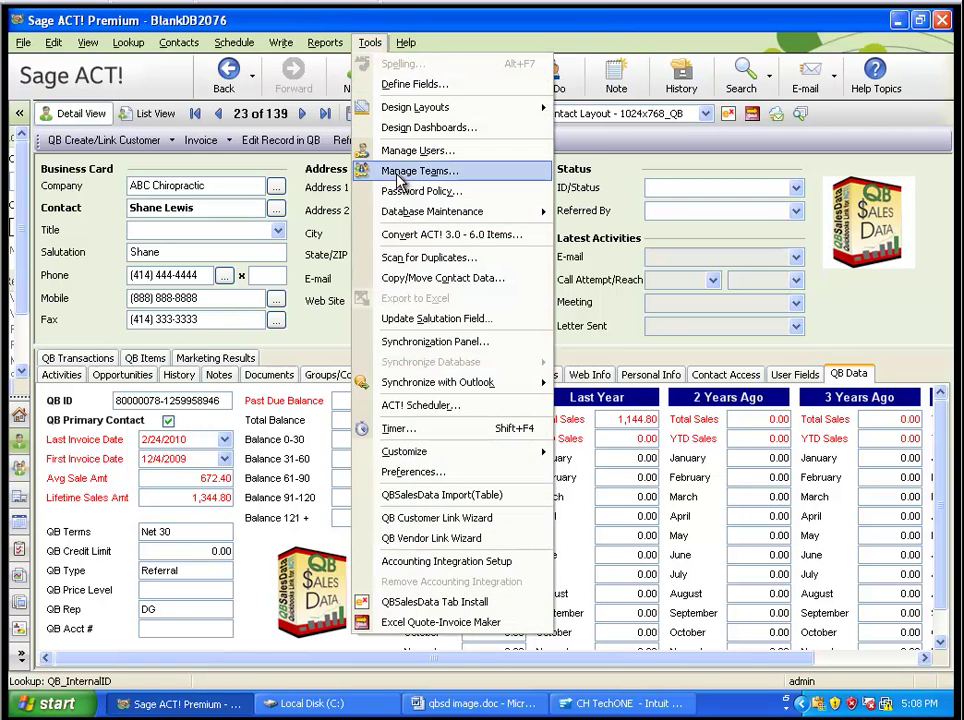
pyautogui.click(436, 497)
pyautogui.click(278, 212)
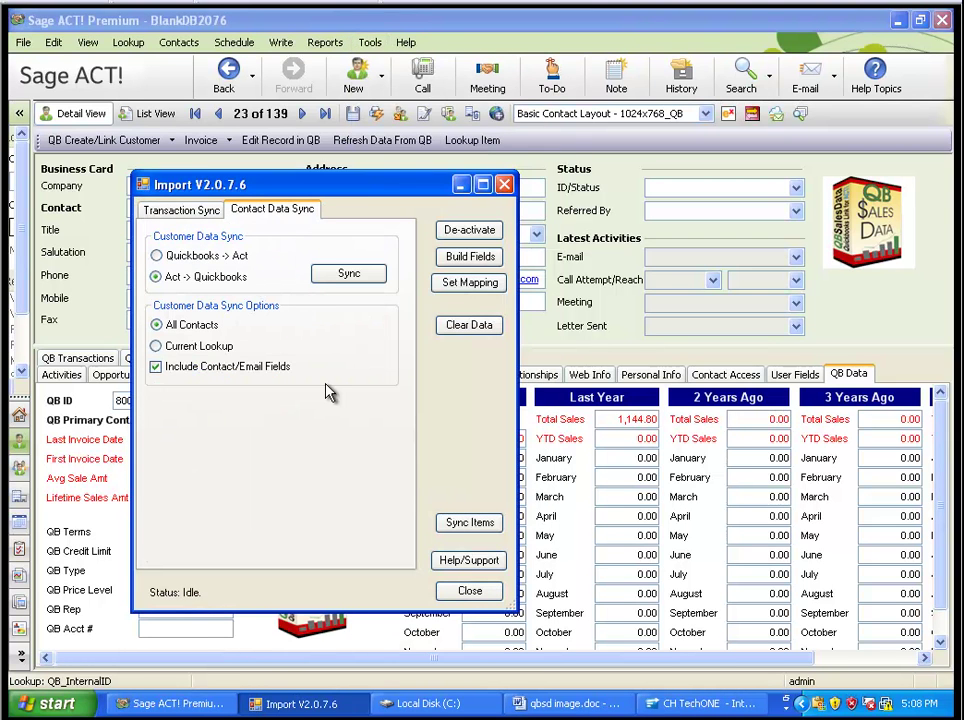